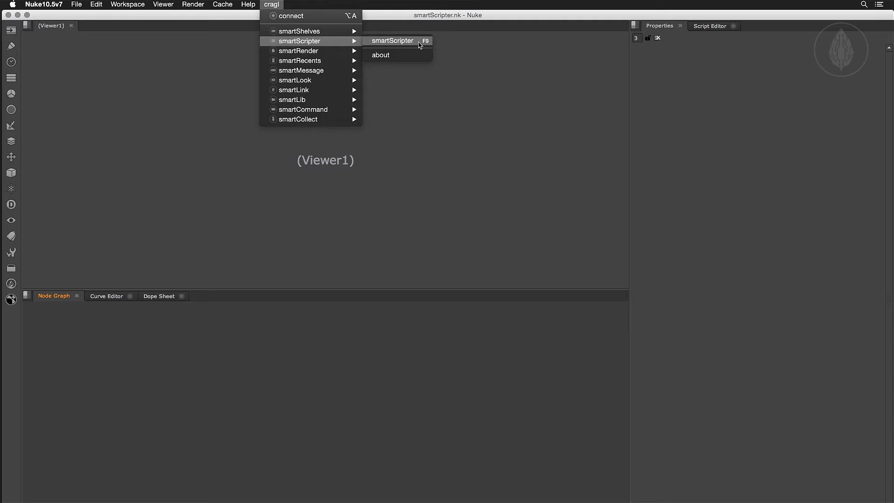
Open smartScripter and create a new stack named "custom".
{"action": "left_click", "coordinate": [420, 44]}
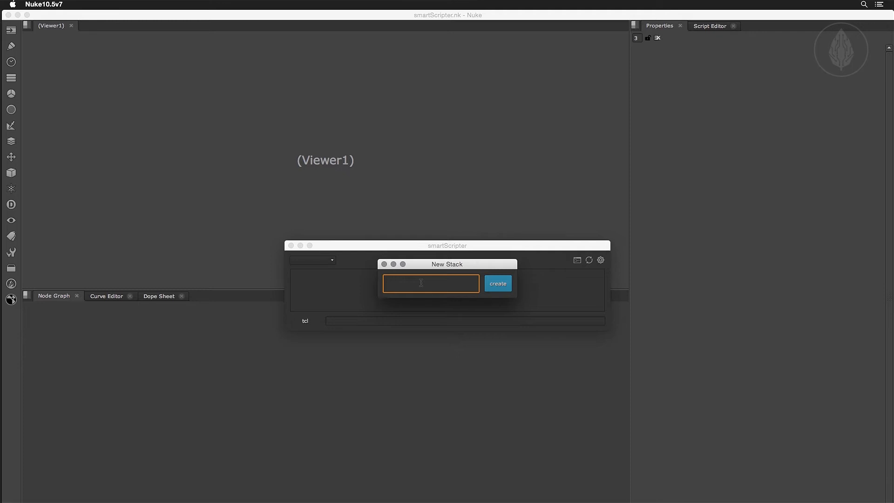
{"action": "type", "text": "custom"}
{"action": "left_click", "coordinate": [501, 282]}
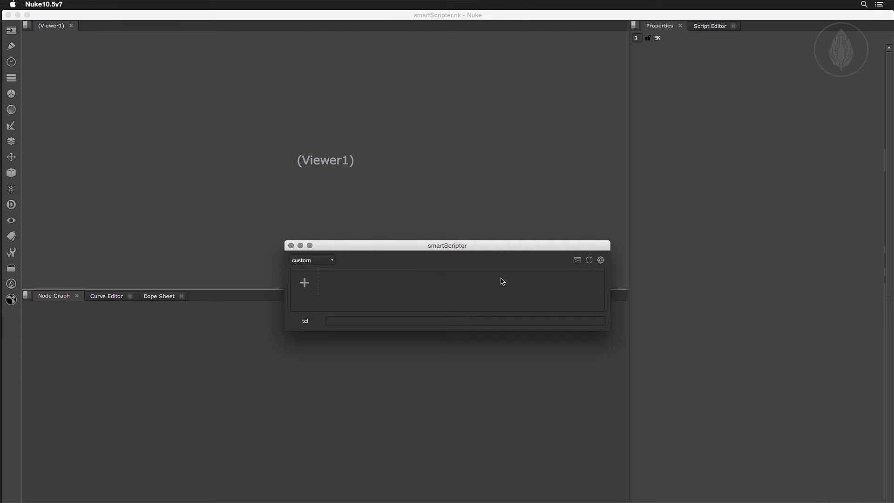
{"action": "left_click", "coordinate": [319, 264]}
{"action": "left_click", "coordinate": [320, 263]}
{"action": "left_click_drag", "start_coordinate": [413, 246], "coordinate": [342, 177]}
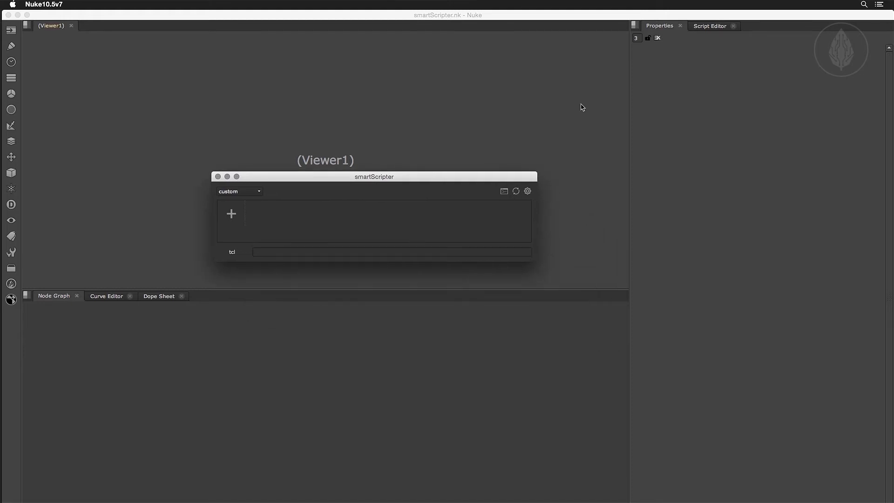
Store the Script Editor's code as a py command named "open home" and test-run it from the stack.
{"action": "left_click", "coordinate": [706, 27]}
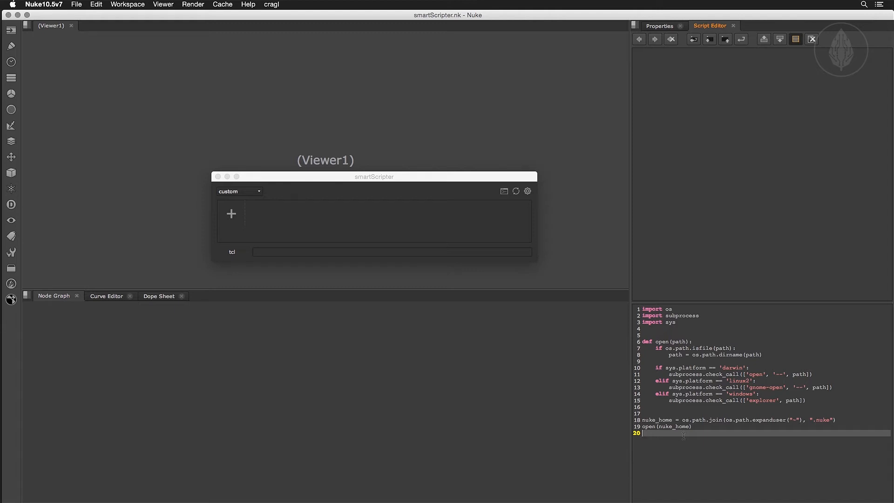
{"action": "left_click_drag", "start_coordinate": [678, 431], "coordinate": [380, 230]}
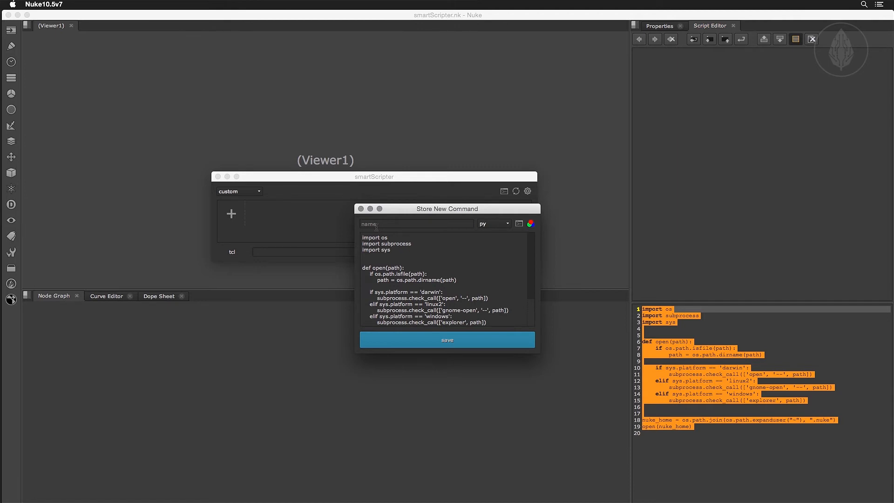
{"action": "left_click", "coordinate": [382, 224]}
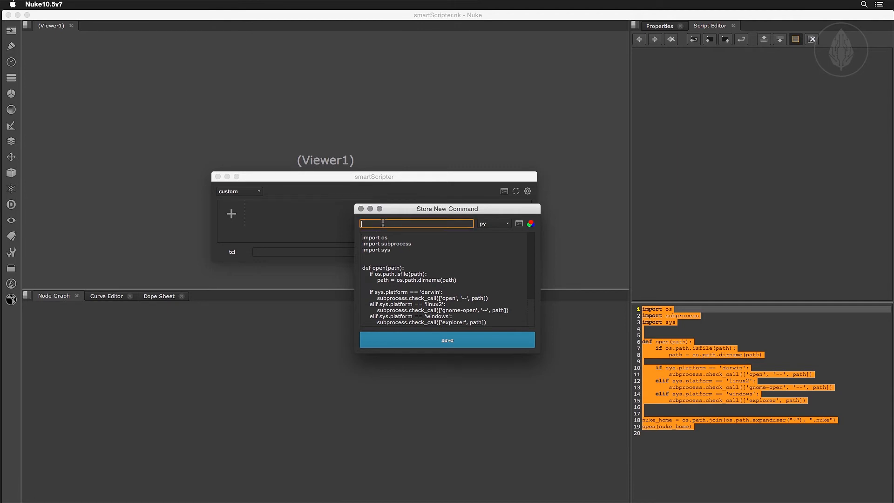
{"action": "type", "text": "open home"}
{"action": "left_click", "coordinate": [492, 225]}
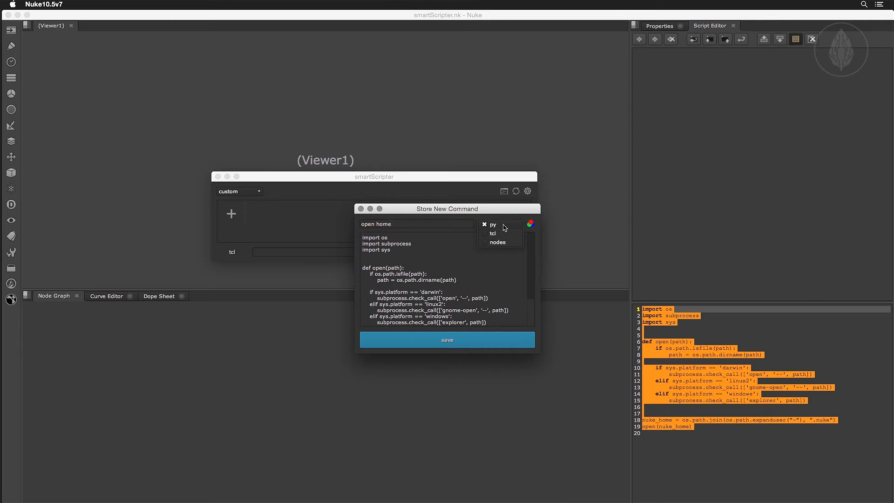
{"action": "left_click", "coordinate": [504, 228]}
{"action": "left_click", "coordinate": [453, 343]}
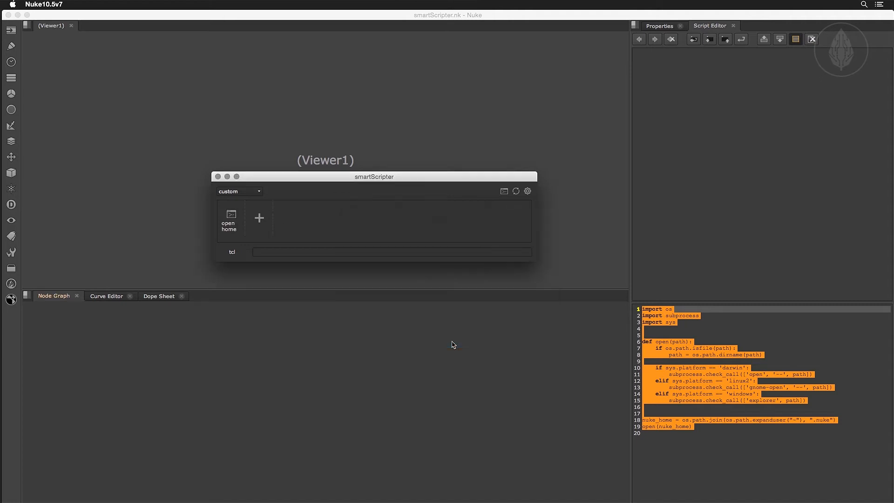
{"action": "left_click", "coordinate": [231, 216]}
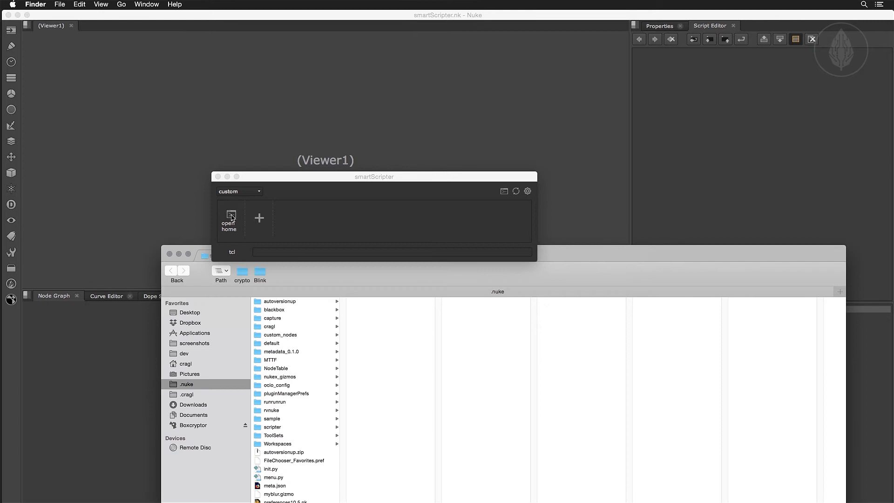
{"action": "left_click", "coordinate": [170, 253]}
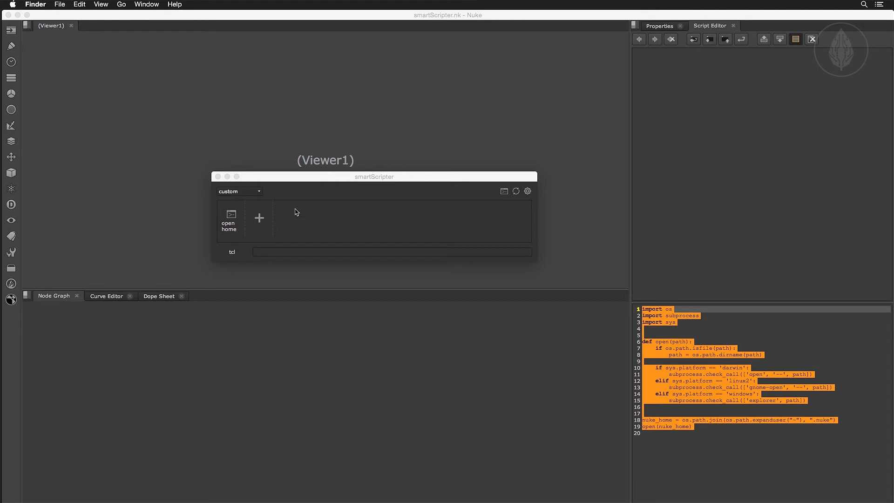
Clear the Script Editor's input and load the stored "open home" command's code into it from the stack.
{"action": "left_click", "coordinate": [658, 368]}
{"action": "key", "text": "super+a"}
{"action": "key", "text": "BackSpace"}
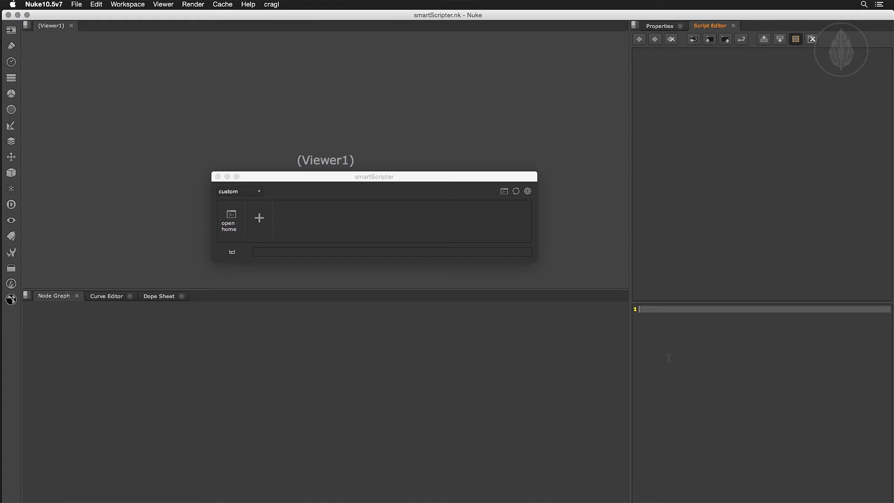
{"action": "left_click_drag", "start_coordinate": [236, 221], "coordinate": [691, 362]}
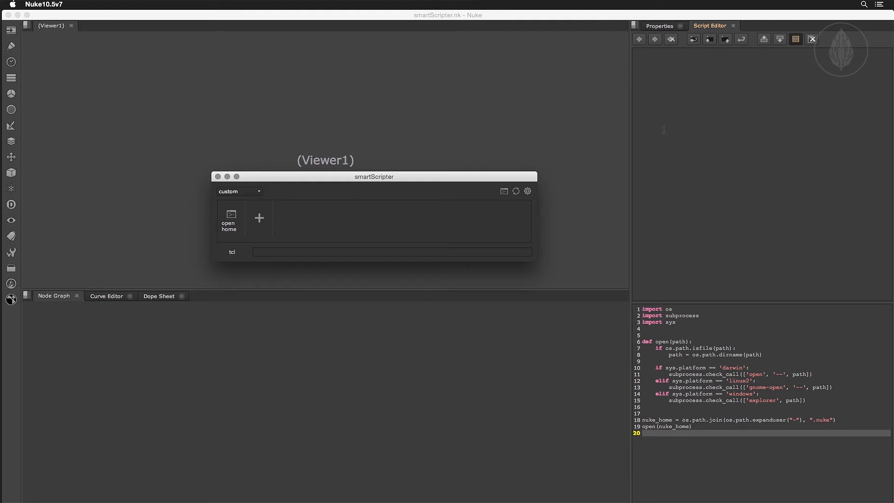
Start a second command in the custom stack and name it "frame 04d".
{"action": "left_click", "coordinate": [653, 30]}
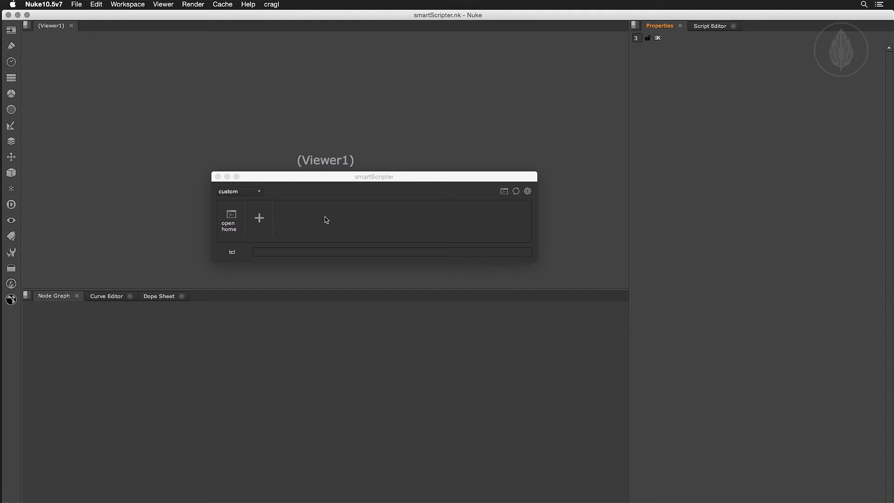
{"action": "left_click", "coordinate": [259, 217]}
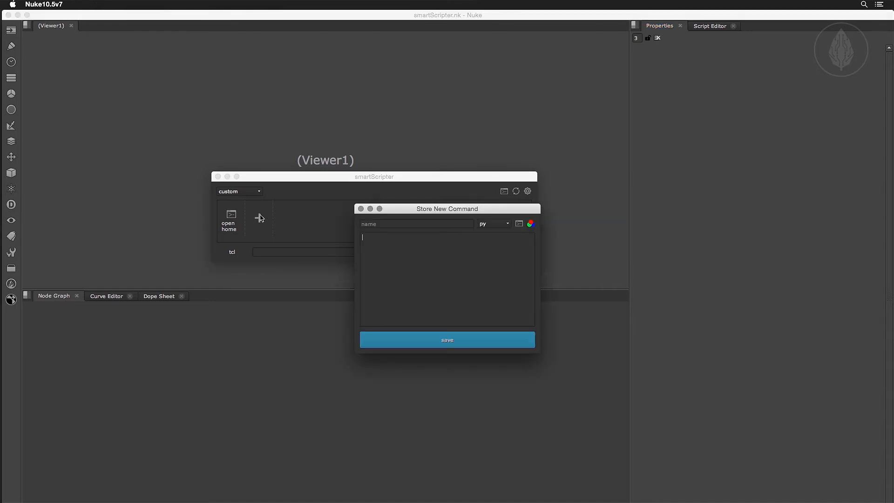
{"action": "left_click_drag", "start_coordinate": [539, 353], "coordinate": [609, 404]}
{"action": "left_click", "coordinate": [398, 224]}
{"action": "type", "text": "frame 04d"}
Enter [format %04d [frame]] as the command's content and set its type to tcl.
{"action": "left_click", "coordinate": [408, 249]}
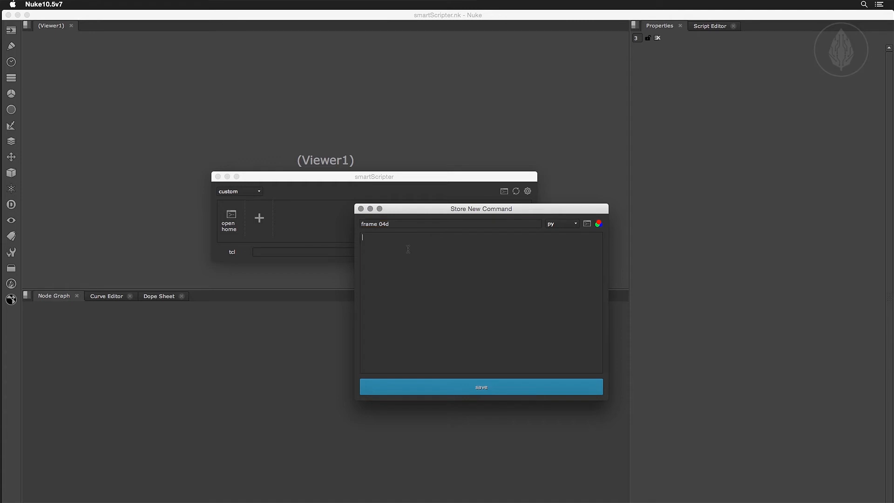
{"action": "type", "text": "[format %04d [frame"}
{"action": "left_click", "coordinate": [564, 224]}
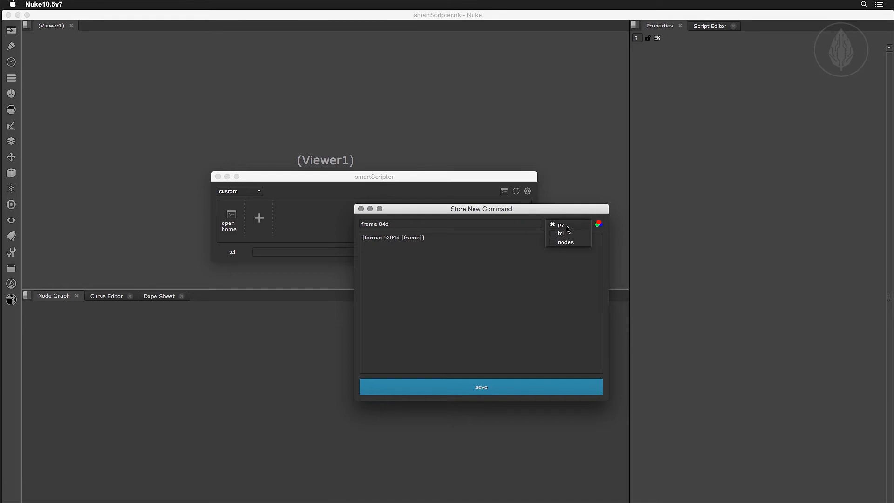
{"action": "left_click", "coordinate": [563, 234]}
Choose a custom icon from the icon collection for the "frame 04d" command.
{"action": "left_click", "coordinate": [587, 224]}
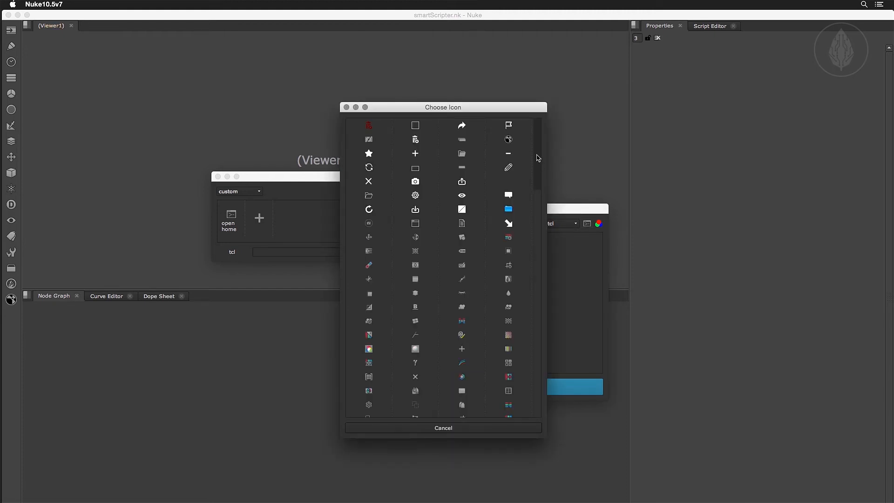
{"action": "scroll", "coordinate": [539, 194], "scroll_direction": "down", "scroll_amount": 3}
{"action": "left_click_drag", "start_coordinate": [539, 212], "coordinate": [540, 245]}
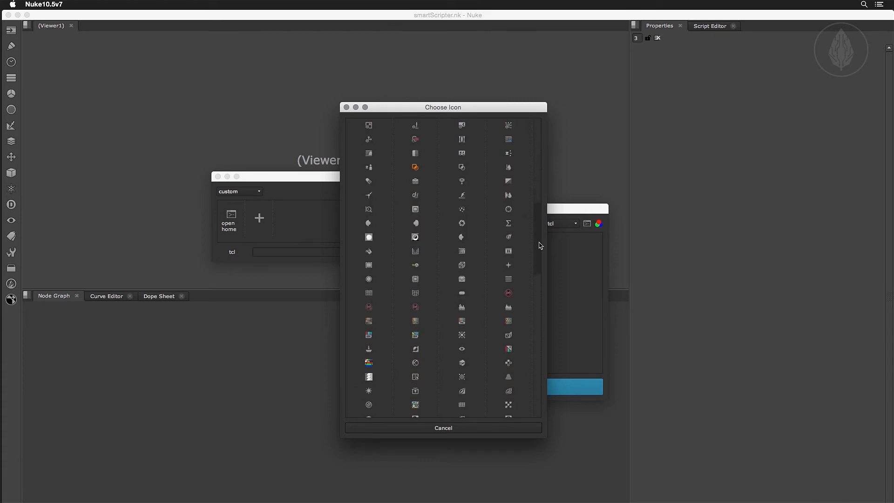
{"action": "left_click", "coordinate": [368, 210]}
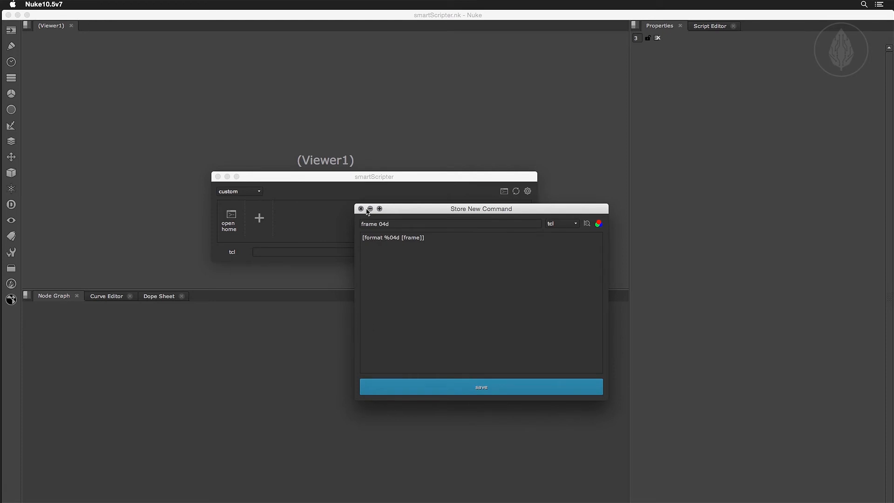
Set the "frame 04d" command's colour to the basic dark yellow and save the command.
{"action": "left_click", "coordinate": [599, 225]}
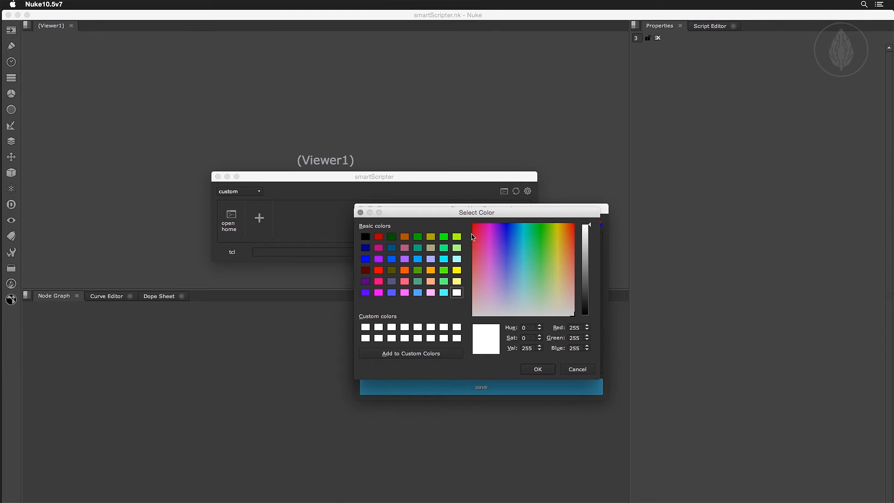
{"action": "left_click", "coordinate": [430, 236]}
{"action": "left_click", "coordinate": [535, 370]}
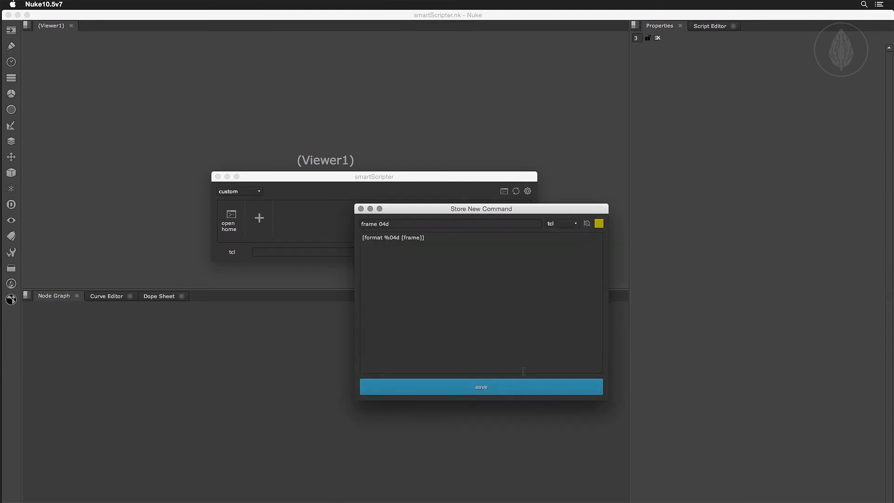
{"action": "left_click", "coordinate": [501, 387]}
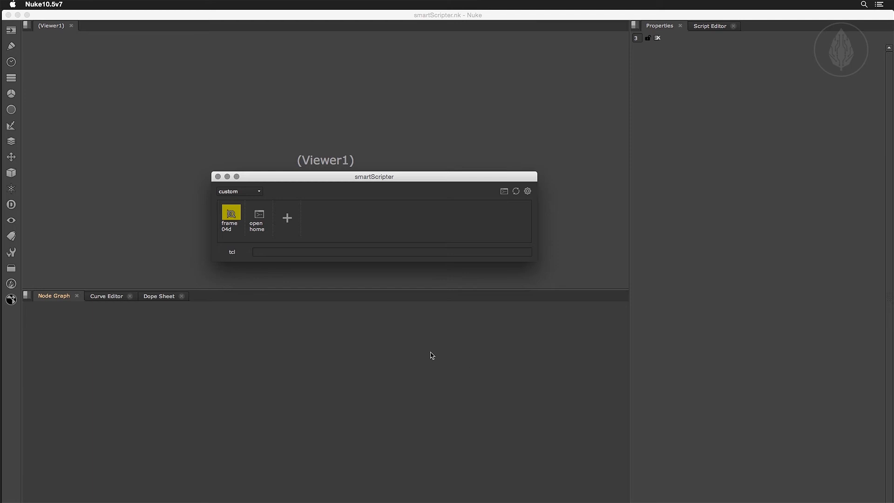
Create a Text node in the empty node graph.
{"action": "left_click", "coordinate": [359, 355]}
{"action": "key", "text": "Tab"}
{"action": "type", "text": "tex"}
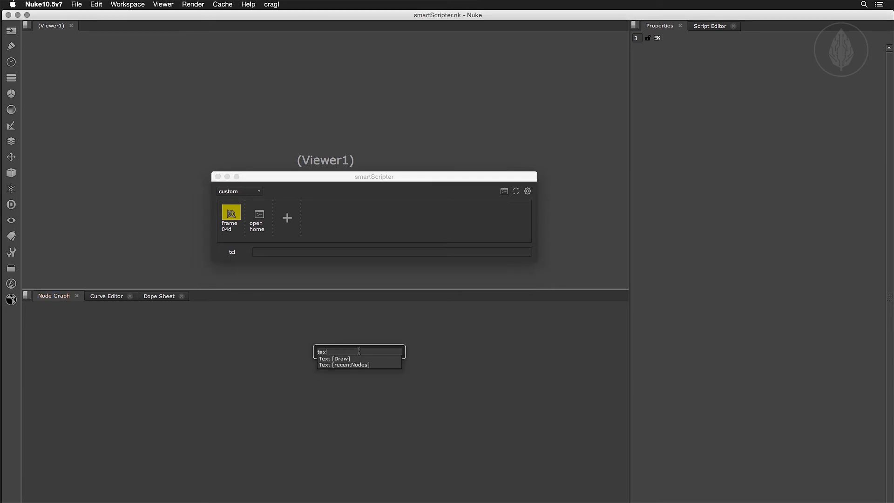
{"action": "key", "text": "Down"}
{"action": "key", "text": "Return"}
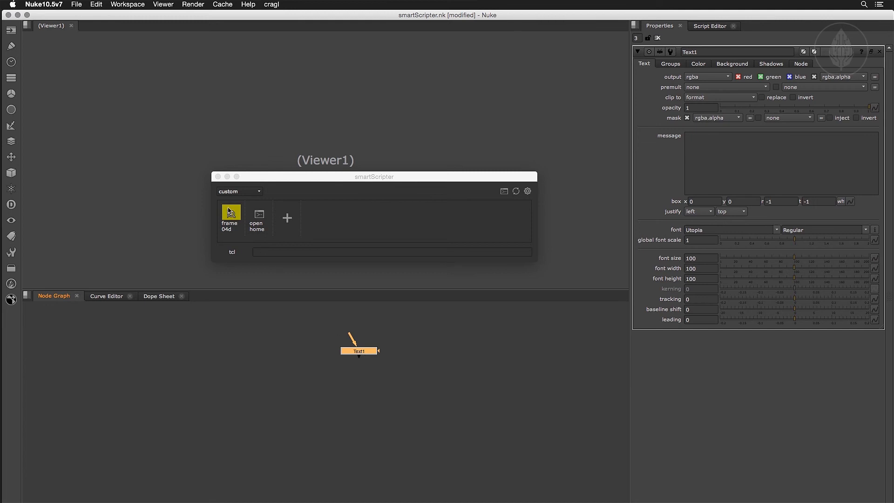
Insert the "frame 04d" command into the Text node's message and display the node in the viewer.
{"action": "left_click_drag", "start_coordinate": [230, 211], "coordinate": [722, 164]}
{"action": "left_click", "coordinate": [368, 353]}
{"action": "key", "text": "1"}
{"action": "scroll", "coordinate": [244, 91], "scroll_direction": "up", "scroll_amount": 4}
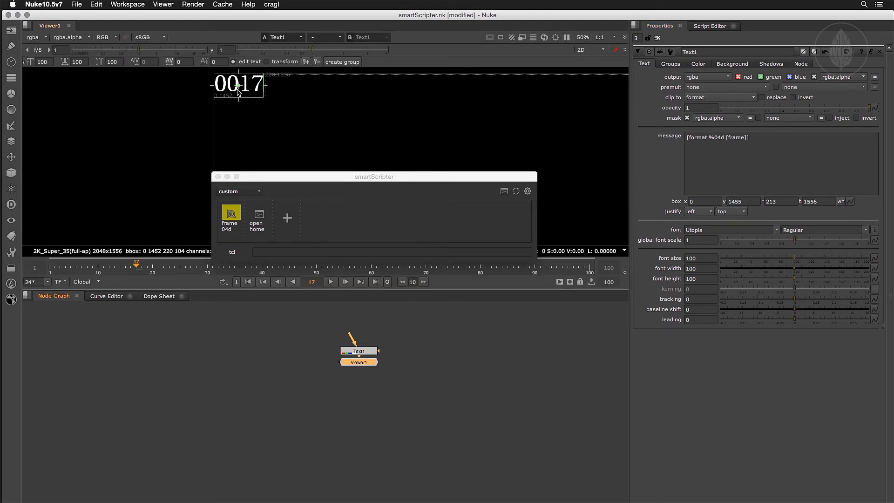
Scrub through the timeline to check how the padded frame number in the viewer updates.
{"action": "left_click_drag", "start_coordinate": [136, 263], "coordinate": [53, 258]}
{"action": "key", "text": "l"}
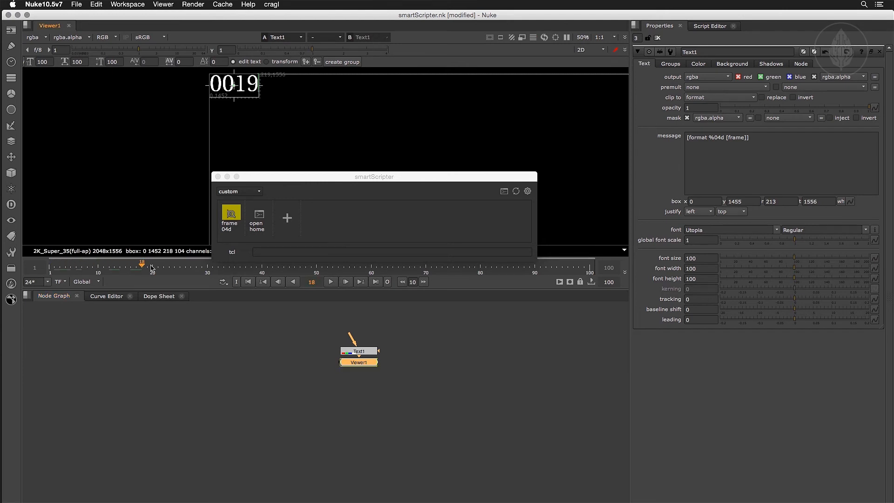
{"action": "left_click_drag", "start_coordinate": [290, 267], "coordinate": [93, 268]}
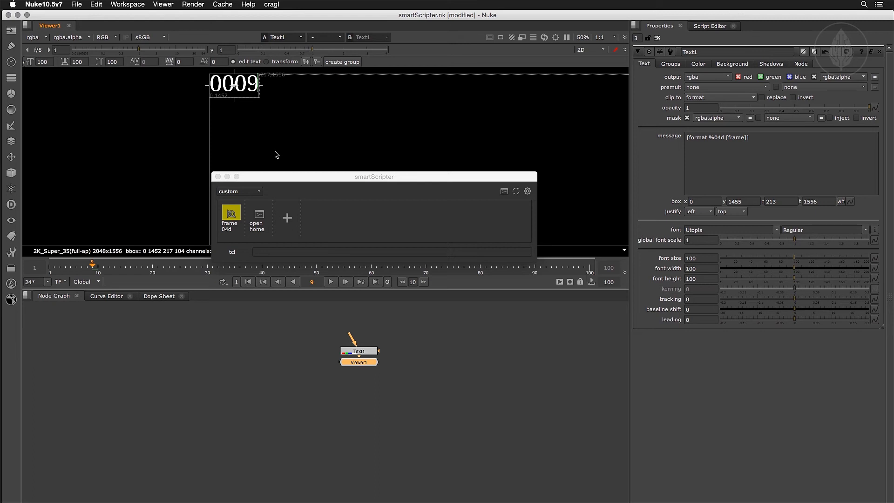
Delete the Text and Viewer nodes and save the script.
{"action": "left_click_drag", "start_coordinate": [324, 332], "coordinate": [421, 404]}
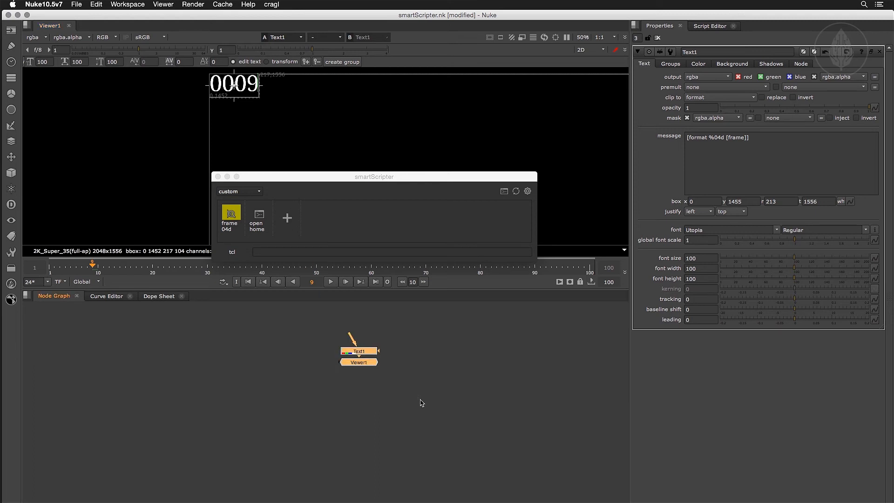
{"action": "key", "text": "Delete"}
{"action": "key", "text": "super+s"}
Select the complete Expression, Merge, Saturation and Plus node tree and paste it into a new stored command as nodes.
{"action": "middle_click_drag", "start_coordinate": [135, 379], "coordinate": [410, 395]}
{"action": "middle_click_drag", "start_coordinate": [260, 389], "coordinate": [350, 373]}
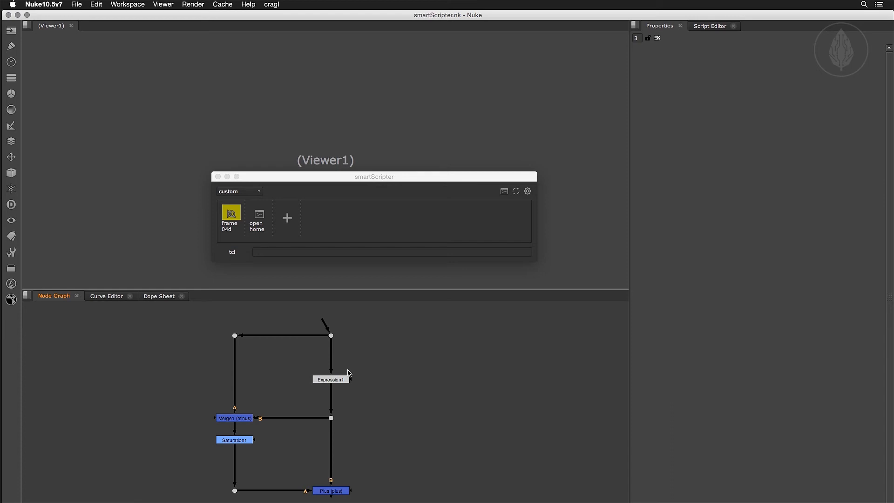
{"action": "left_click_drag", "start_coordinate": [195, 316], "coordinate": [383, 502]}
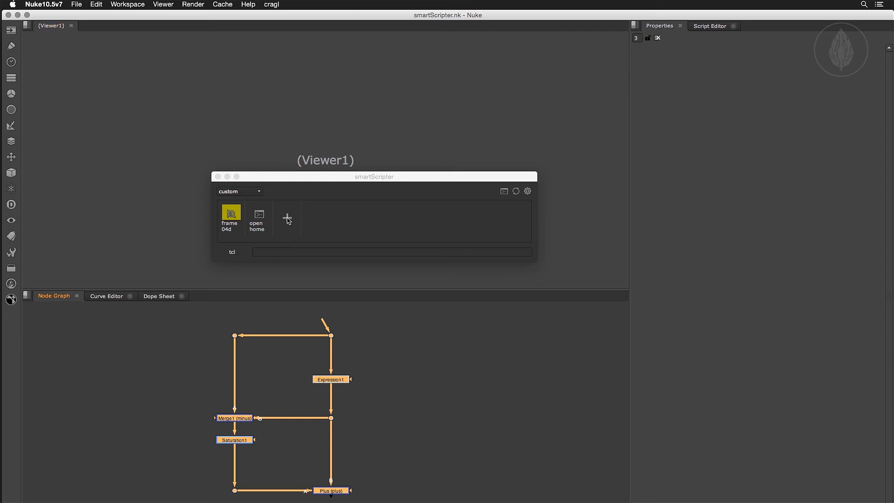
{"action": "left_click", "coordinate": [287, 219]}
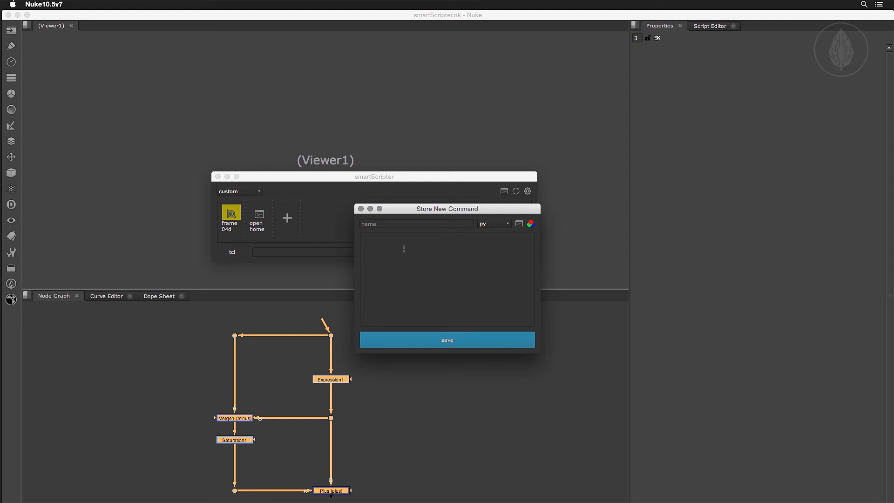
{"action": "key", "text": "super+v"}
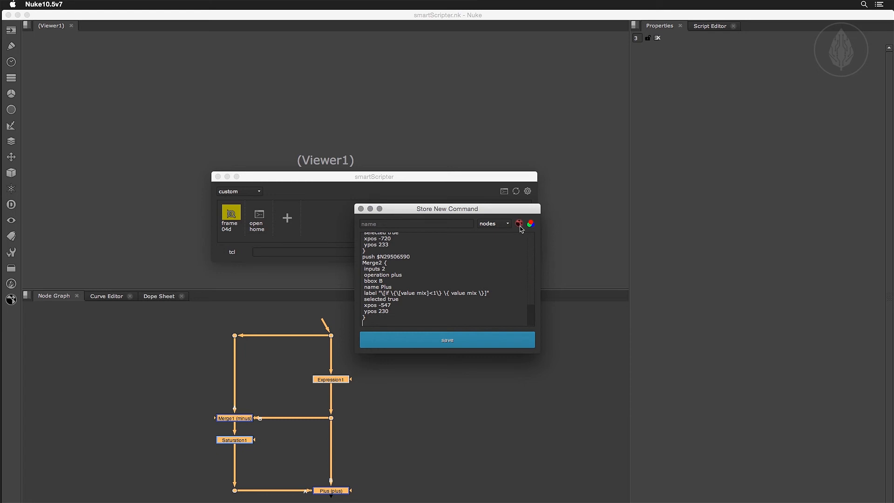
Name the nodes command "despill", save it to the stack and deselect the node tree.
{"action": "left_click", "coordinate": [410, 222]}
{"action": "type", "text": "despill"}
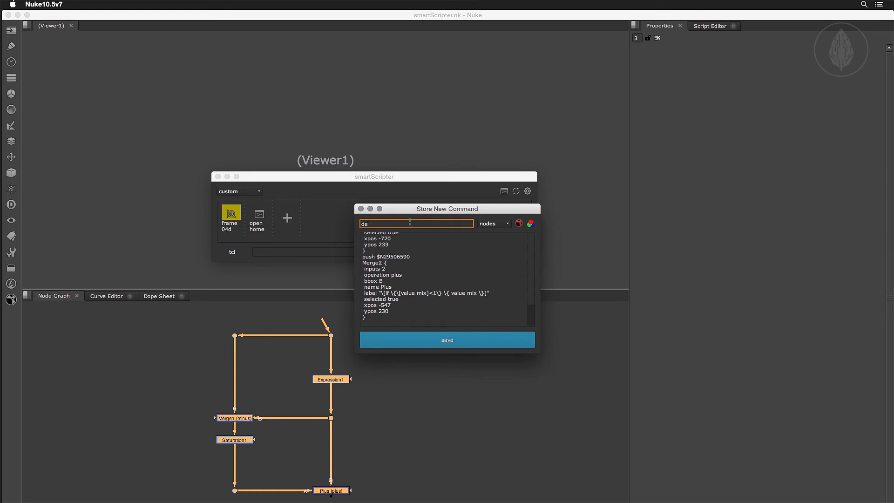
{"action": "left_click", "coordinate": [425, 344]}
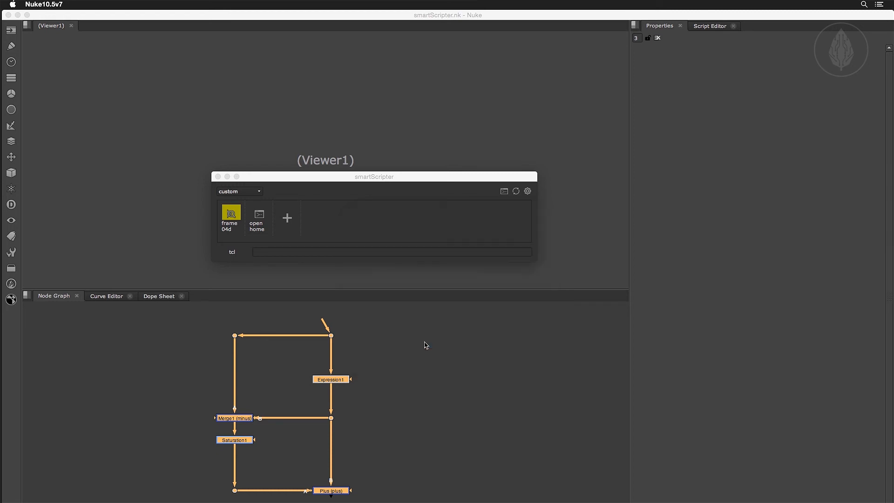
{"action": "left_click", "coordinate": [479, 365]}
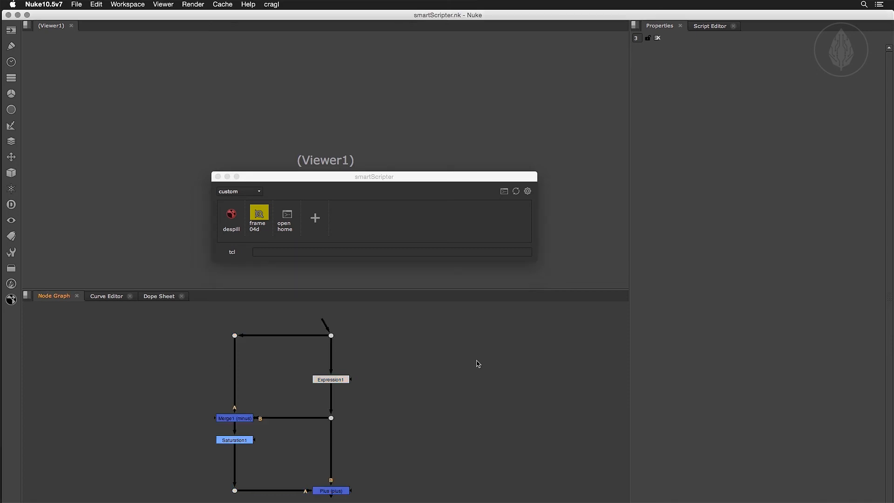
Run the despill command repeatedly to add copies of its node tree beside the original in the Node Graph.
{"action": "left_click", "coordinate": [232, 215]}
{"action": "middle_click_drag", "start_coordinate": [505, 383], "coordinate": [260, 357]}
{"action": "middle_click_drag", "start_coordinate": [436, 375], "coordinate": [361, 378]}
{"action": "left_click", "coordinate": [234, 223]}
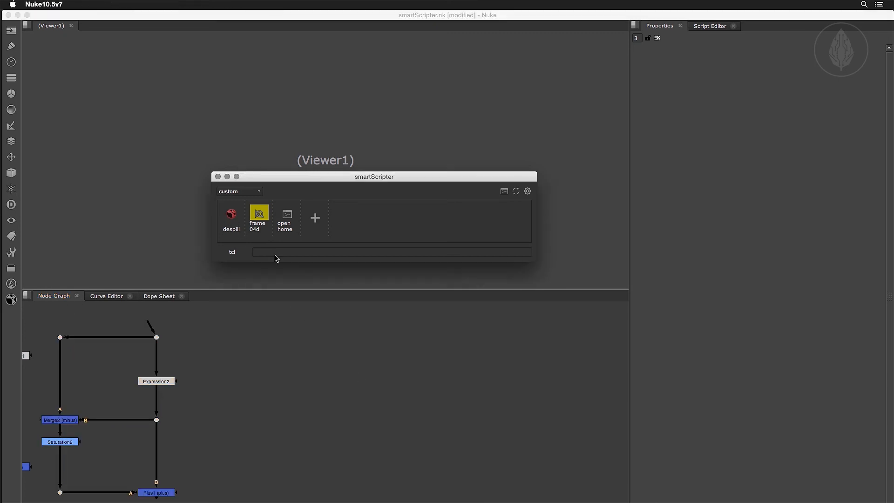
{"action": "left_click_drag", "start_coordinate": [430, 414], "coordinate": [344, 345]}
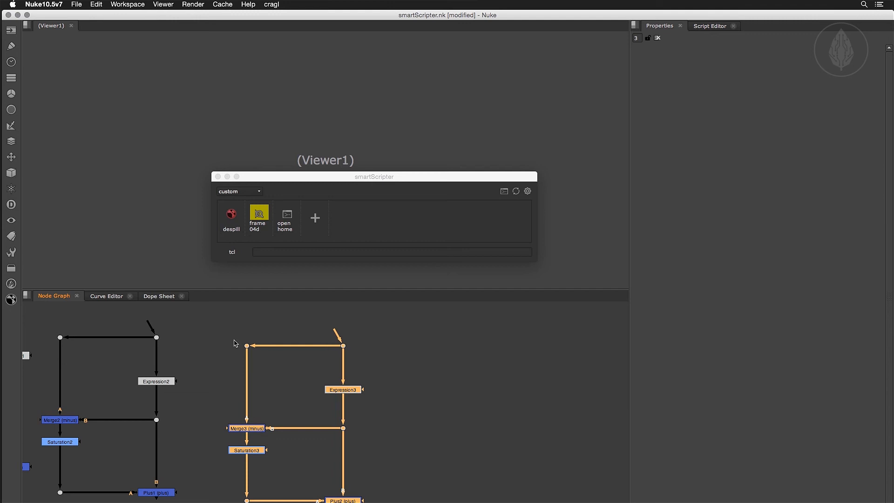
{"action": "middle_click_drag", "start_coordinate": [236, 344], "coordinate": [342, 349]}
Delete all the despill node trees from the Node Graph and save the script.
{"action": "left_click_drag", "start_coordinate": [142, 326], "coordinate": [499, 502]}
{"action": "key", "text": "Delete"}
{"action": "middle_click_drag", "start_coordinate": [411, 417], "coordinate": [272, 433]}
{"action": "key", "text": "super+s"}
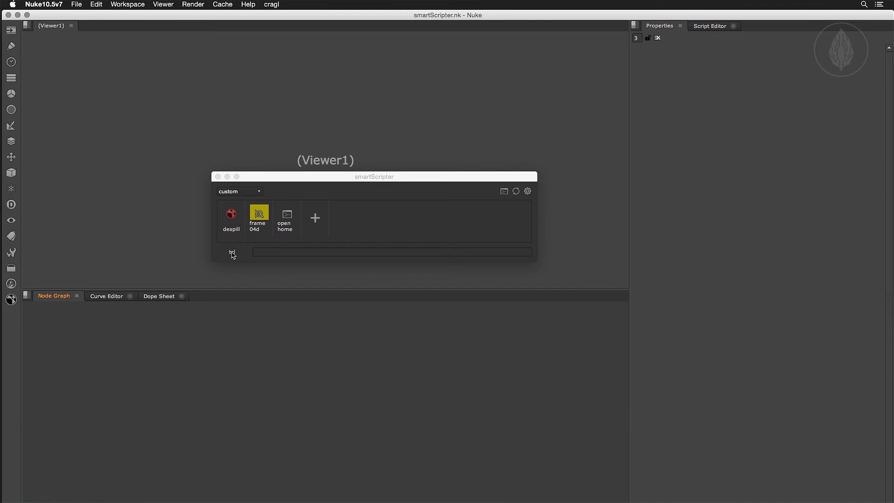
Examine the actions offered for the stored despill command without running any.
{"action": "right_click", "coordinate": [232, 214]}
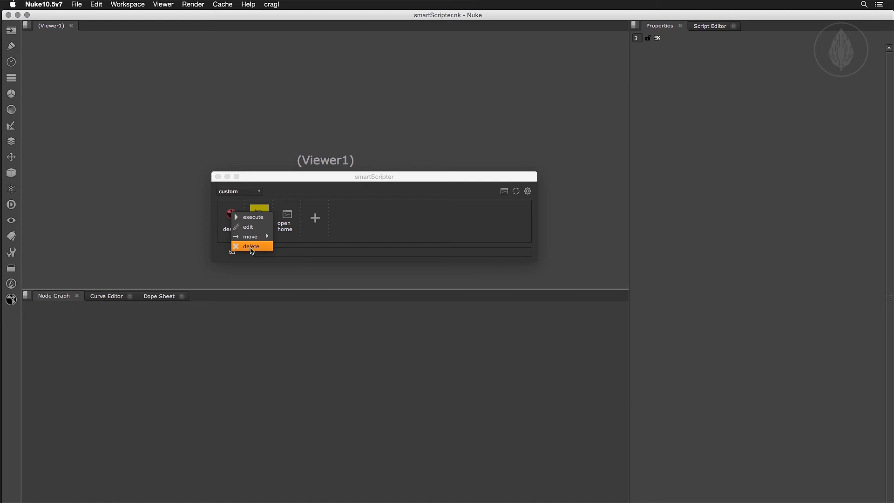
{"action": "mouse_move", "coordinate": [250, 238]}
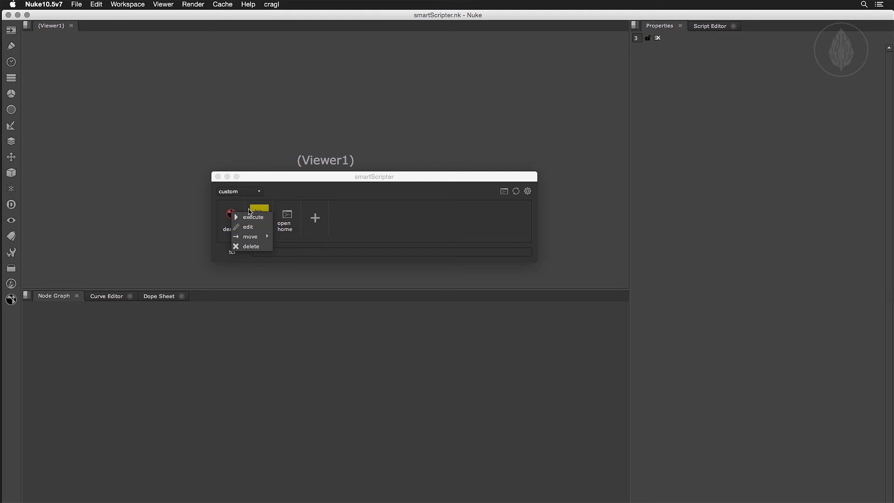
{"action": "left_click", "coordinate": [247, 194]}
Create a new command stack named "keying" and reposition the smartScripter window.
{"action": "left_click", "coordinate": [247, 194]}
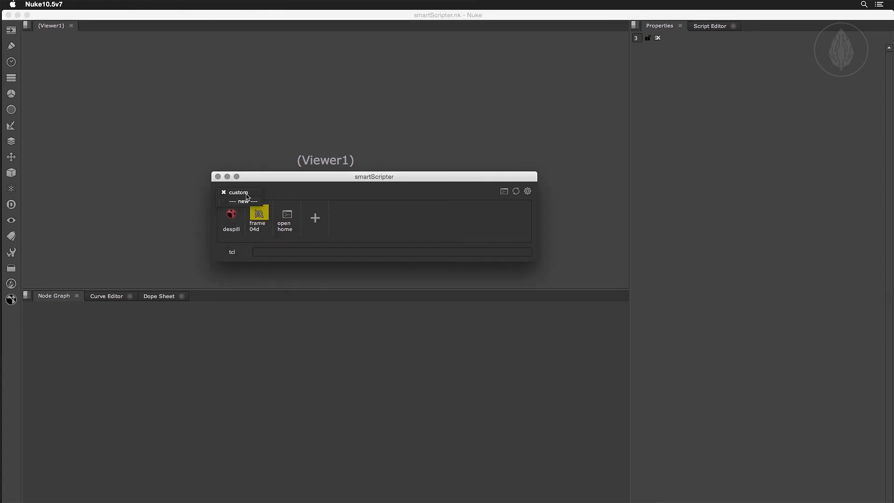
{"action": "left_click", "coordinate": [246, 202]}
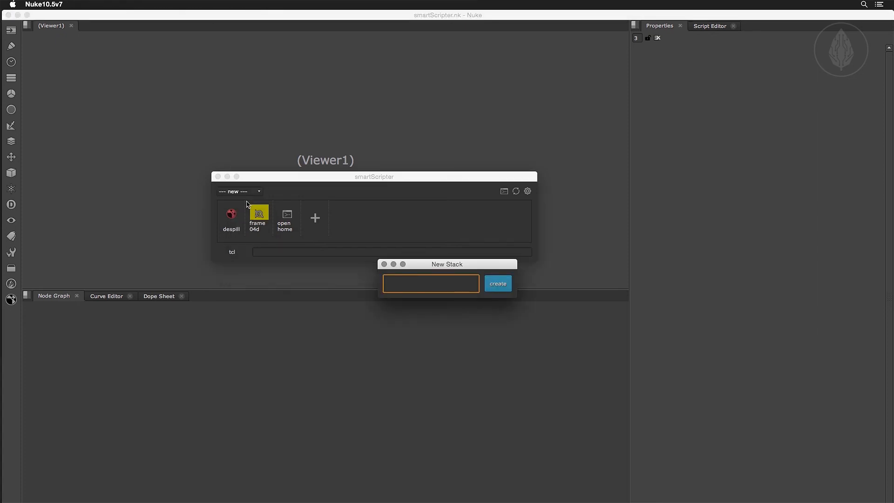
{"action": "type", "text": "keying"}
{"action": "key", "text": "Return"}
{"action": "left_click_drag", "start_coordinate": [262, 179], "coordinate": [216, 189]}
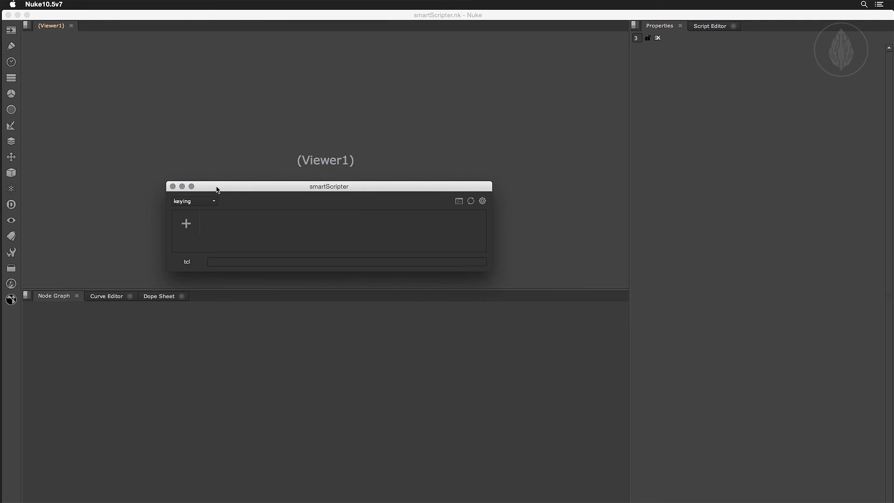
Move the despill command from the custom stack to the keying stack, and show the keying stack.
{"action": "left_click", "coordinate": [200, 202]}
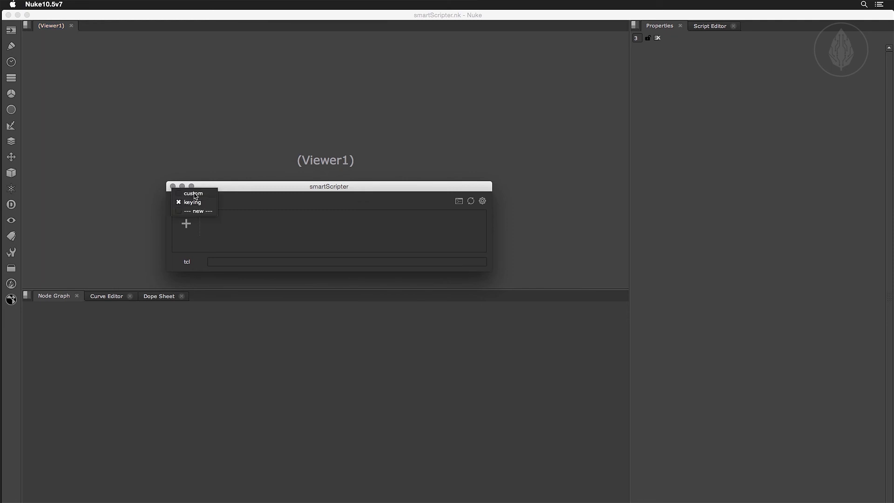
{"action": "left_click", "coordinate": [194, 194]}
{"action": "right_click", "coordinate": [188, 228]}
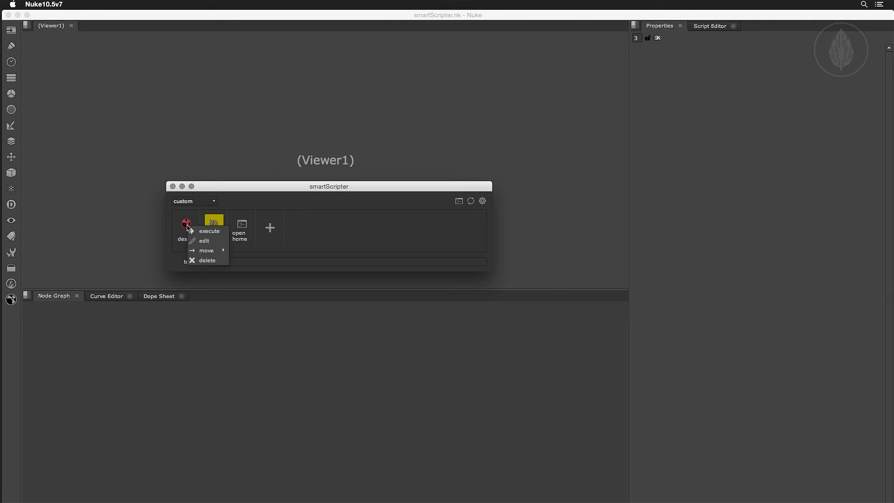
{"action": "left_click", "coordinate": [253, 261]}
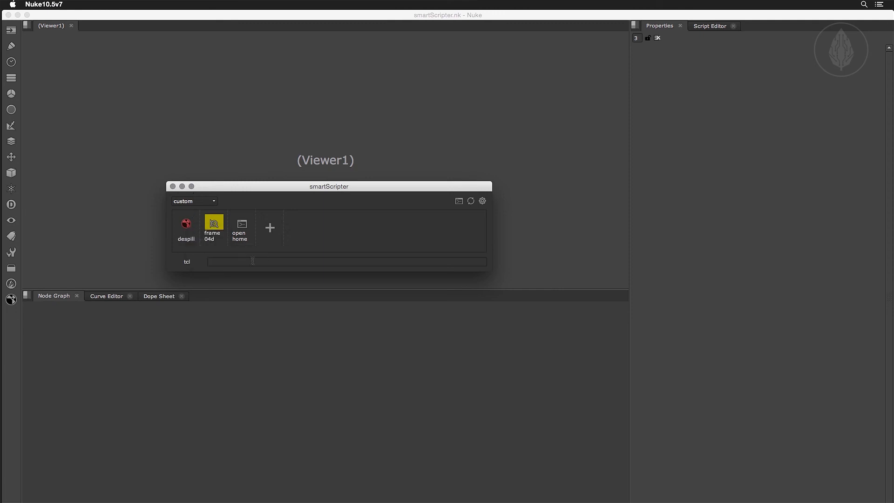
{"action": "left_click", "coordinate": [206, 202]}
{"action": "left_click", "coordinate": [201, 212]}
Run despill from the keying stack and delete the node tree it adds.
{"action": "left_click", "coordinate": [186, 224]}
{"action": "left_click_drag", "start_coordinate": [266, 379], "coordinate": [273, 359]}
{"action": "key", "text": "Delete"}
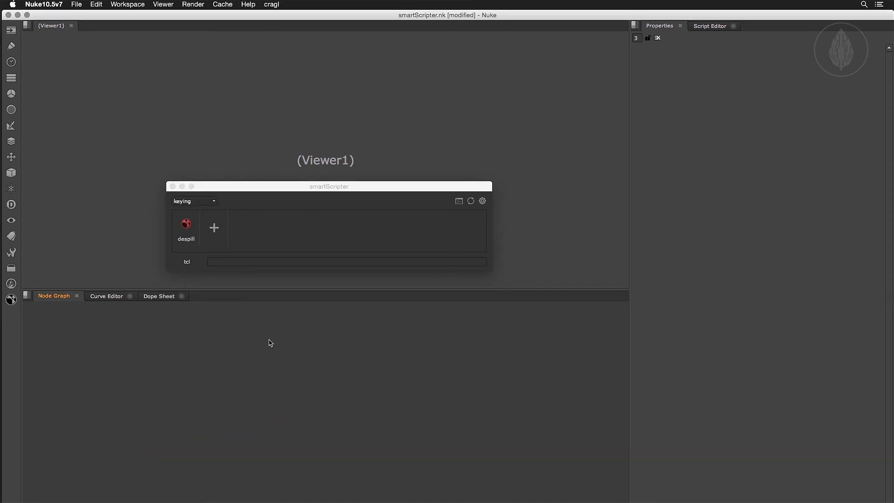
Create Merge2, Camera2 and Blur nodes by running their class names as TCL quick commands.
{"action": "left_click", "coordinate": [252, 262]}
{"action": "type", "text": "Merge2"}
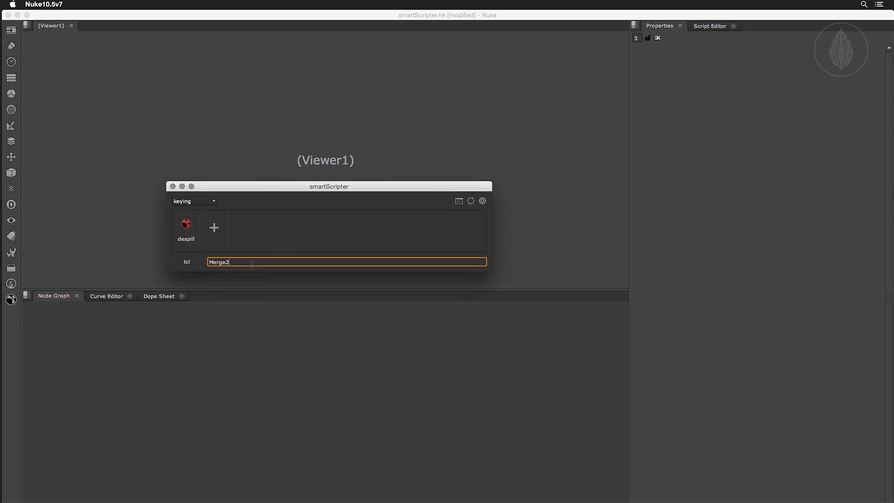
{"action": "key", "text": "Return"}
{"action": "type", "text": "Camera2"}
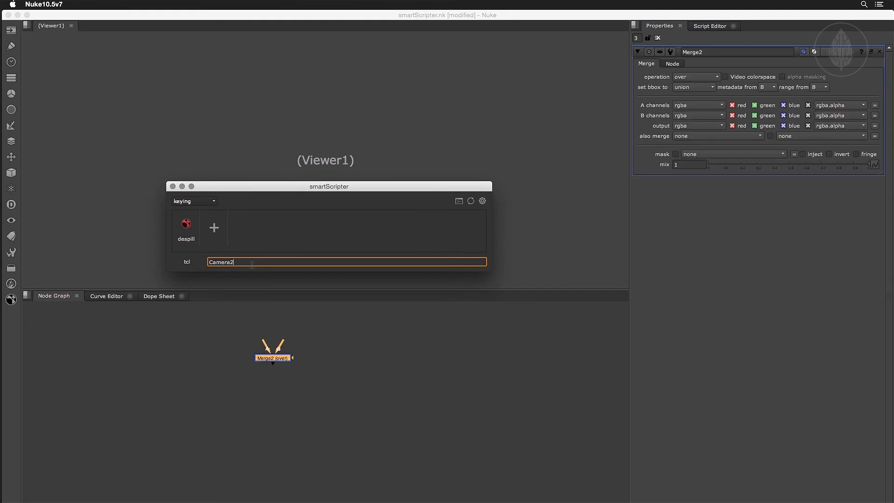
{"action": "key", "text": "Return"}
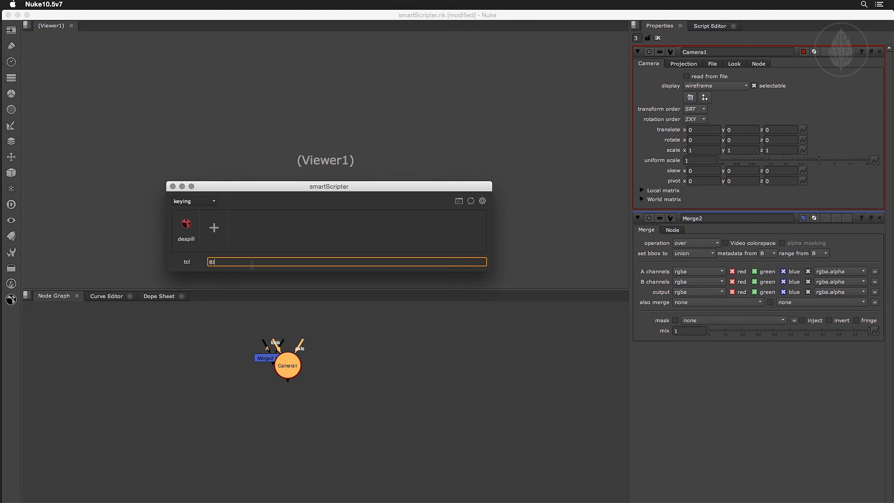
{"action": "type", "text": "Blur"}
{"action": "key", "text": "Return"}
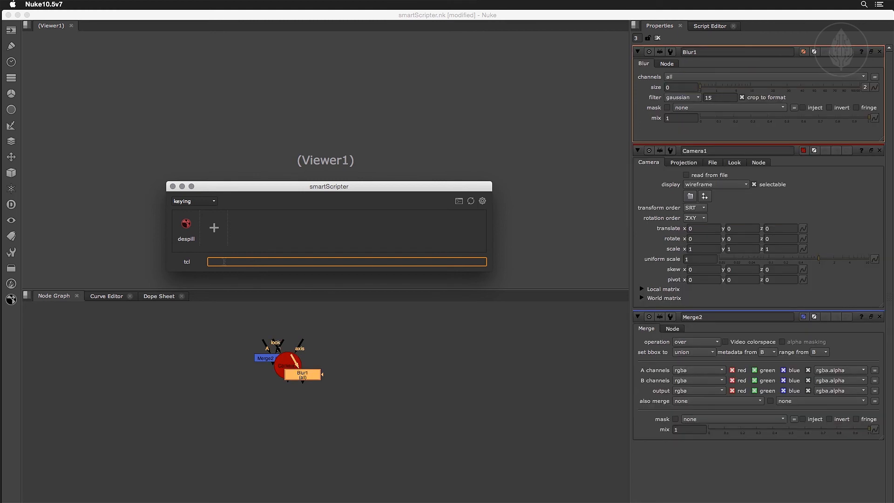
Toggle the quick command language to py and back to tcl, enter "Blur" and clear the entry.
{"action": "left_click", "coordinate": [187, 263]}
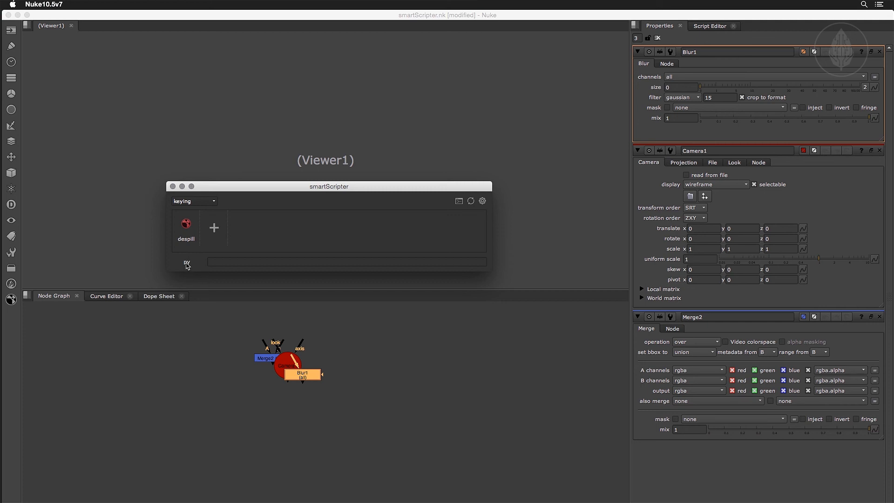
{"action": "left_click", "coordinate": [221, 262]}
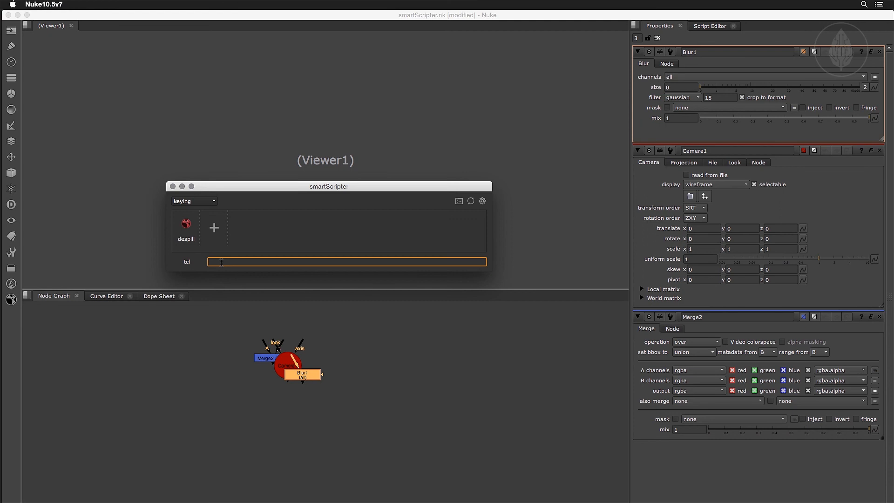
{"action": "type", "text": "Blur"}
{"action": "double_click", "coordinate": [222, 262]}
{"action": "key", "text": "BackSpace"}
Delete the Merge, Camera and Blur nodes from the Node Graph.
{"action": "left_click_drag", "start_coordinate": [242, 343], "coordinate": [347, 412]}
{"action": "key", "text": "Delete"}
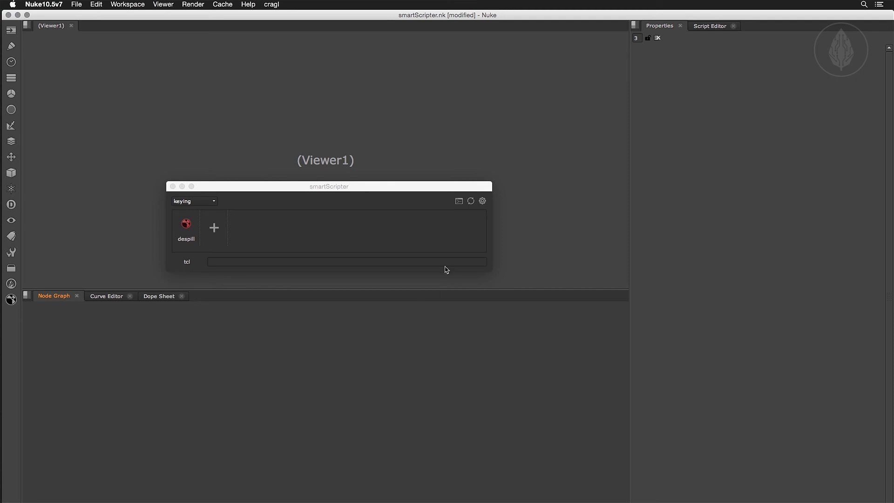
Open the smartScripter settings and try the different command sizes, ending on medium.
{"action": "left_click", "coordinate": [483, 202]}
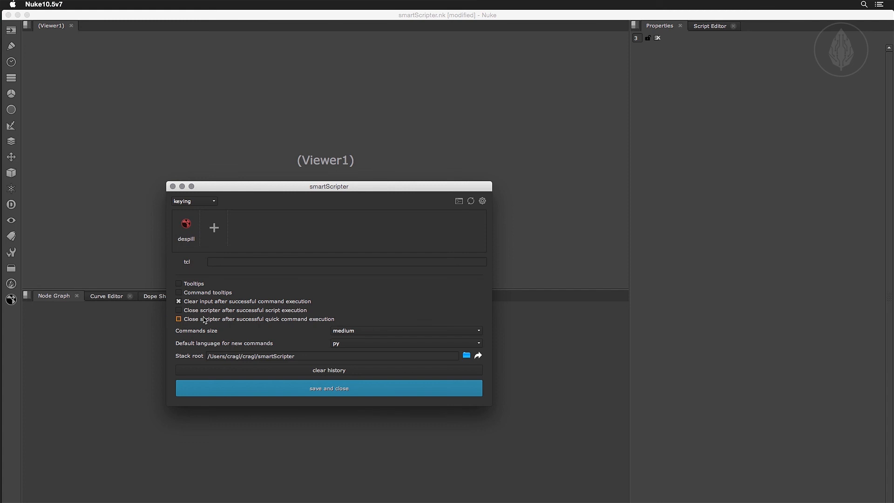
{"action": "left_click", "coordinate": [351, 332]}
{"action": "left_click", "coordinate": [350, 322]}
{"action": "left_click", "coordinate": [352, 332]}
{"action": "left_click", "coordinate": [353, 340]}
{"action": "left_click", "coordinate": [353, 334]}
{"action": "left_click", "coordinate": [352, 341]}
{"action": "left_click", "coordinate": [352, 331]}
{"action": "left_click", "coordinate": [352, 322]}
Clear the command history and select the entire stack root path.
{"action": "left_click", "coordinate": [320, 371]}
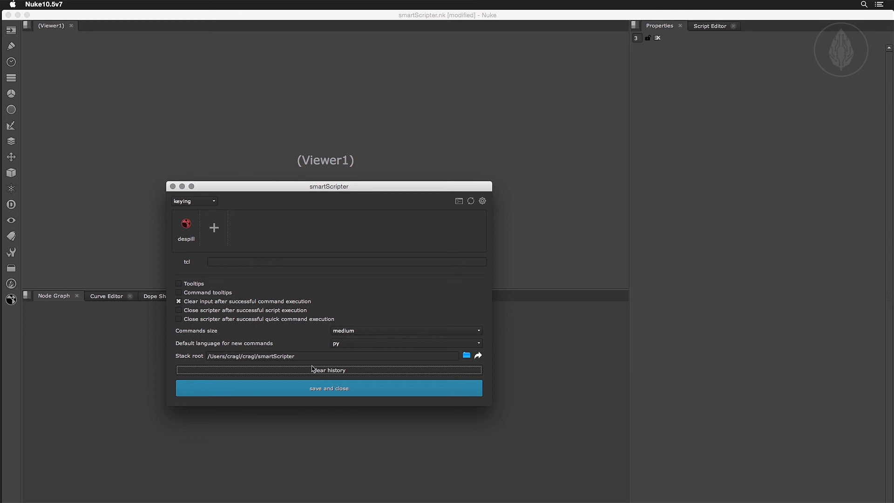
{"action": "left_click_drag", "start_coordinate": [307, 358], "coordinate": [179, 360]}
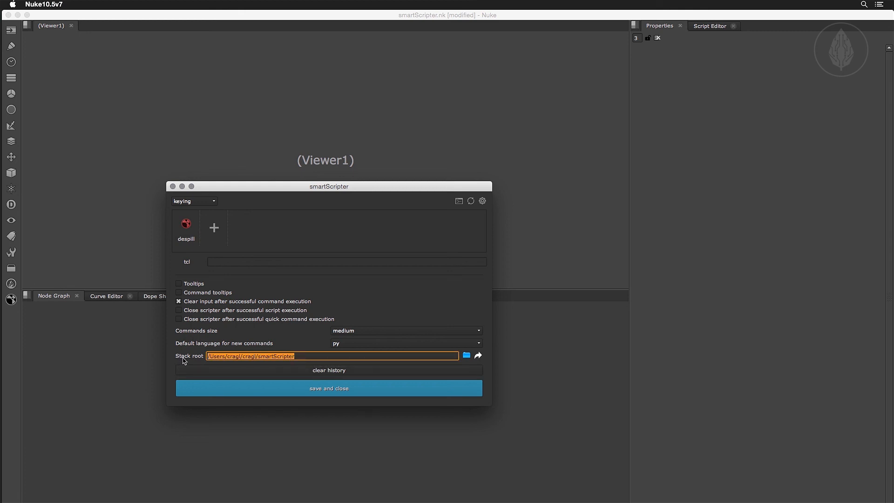